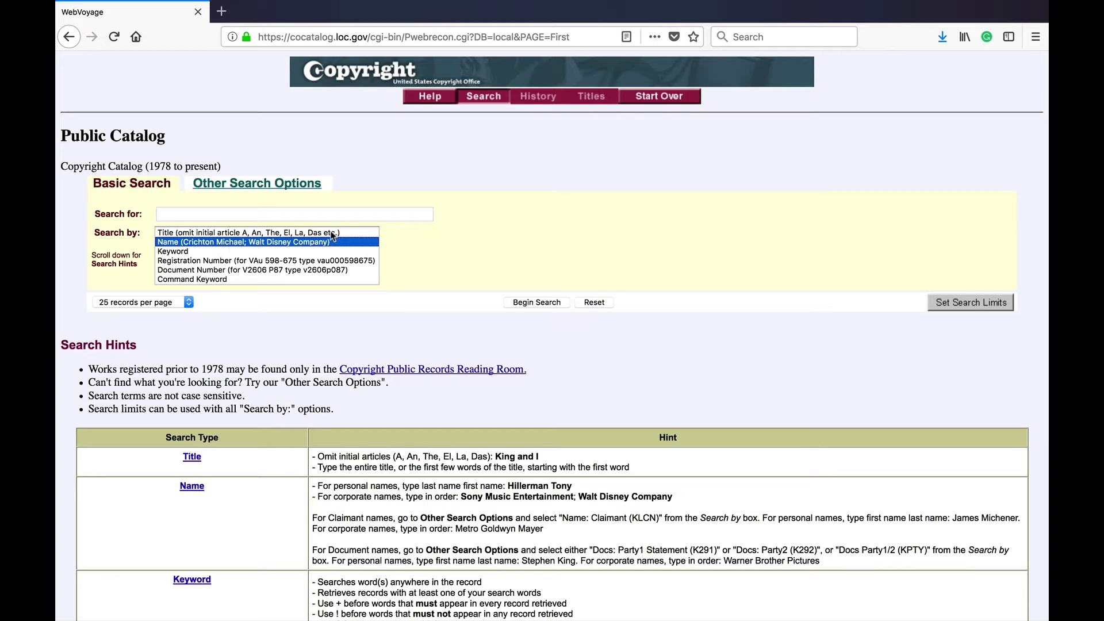
left_click(333, 233)
left_click(208, 252)
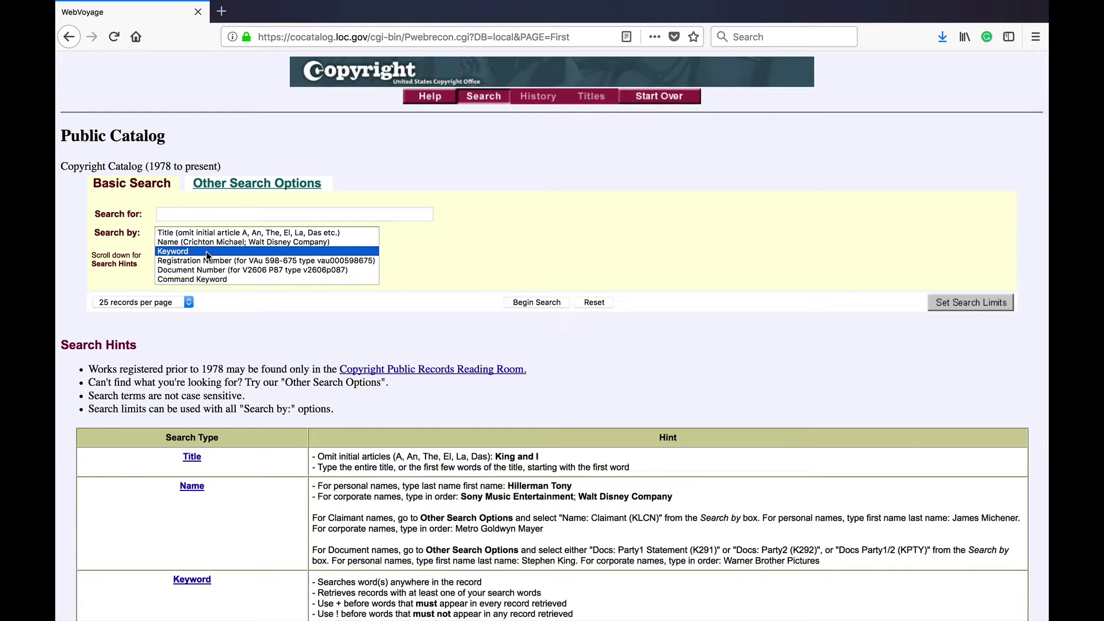
left_click(283, 262)
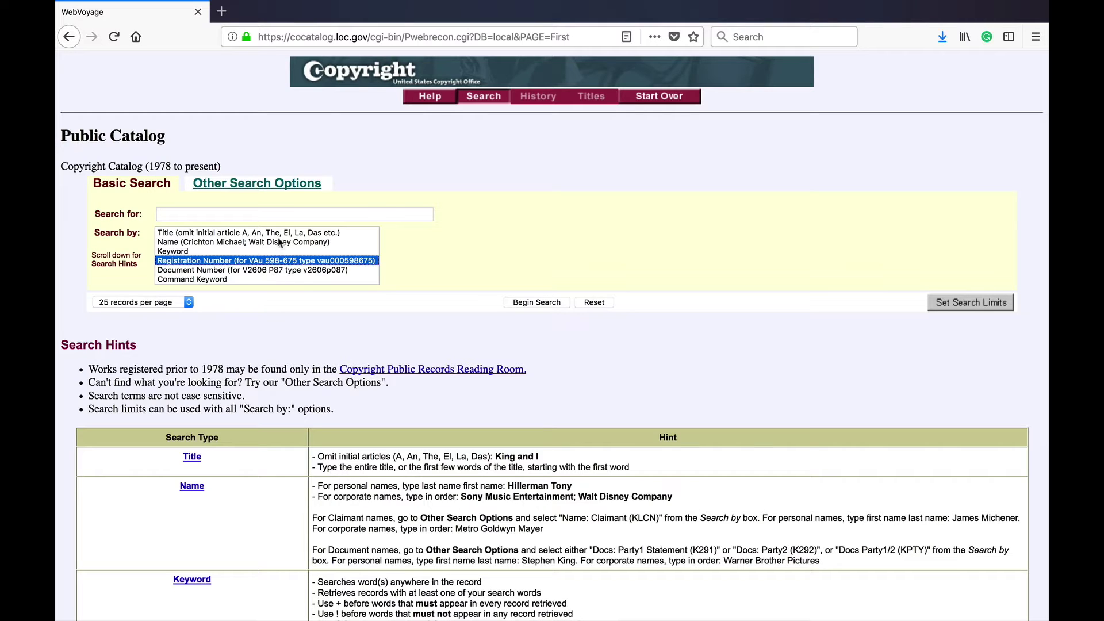
left_click(290, 233)
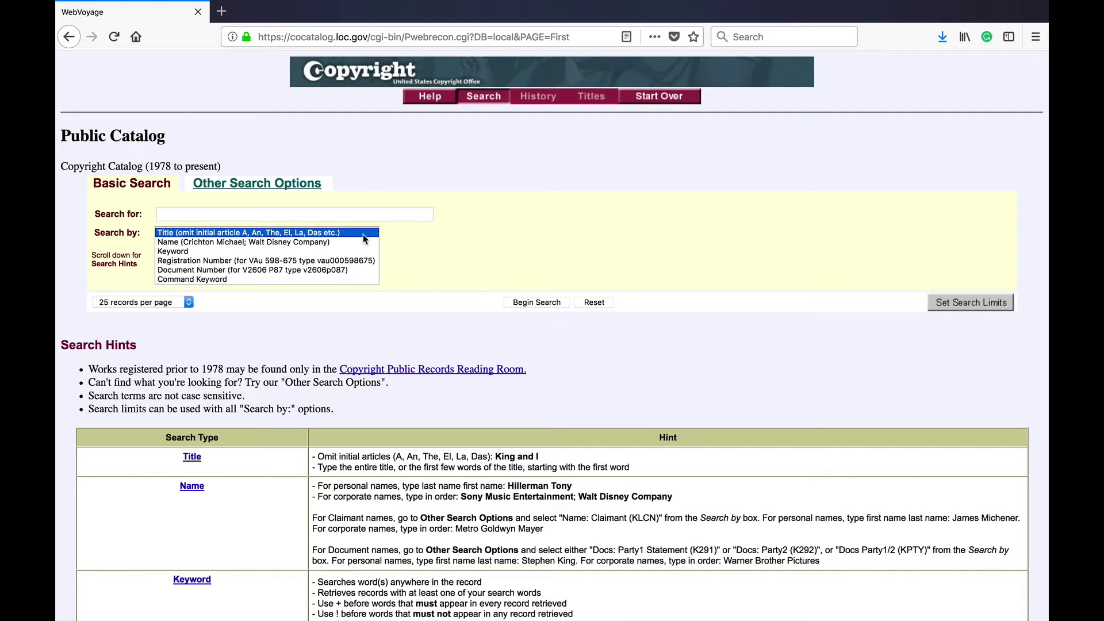
- Search the copyright catalog by Name for "imagine dragons"
left_click(341, 242)
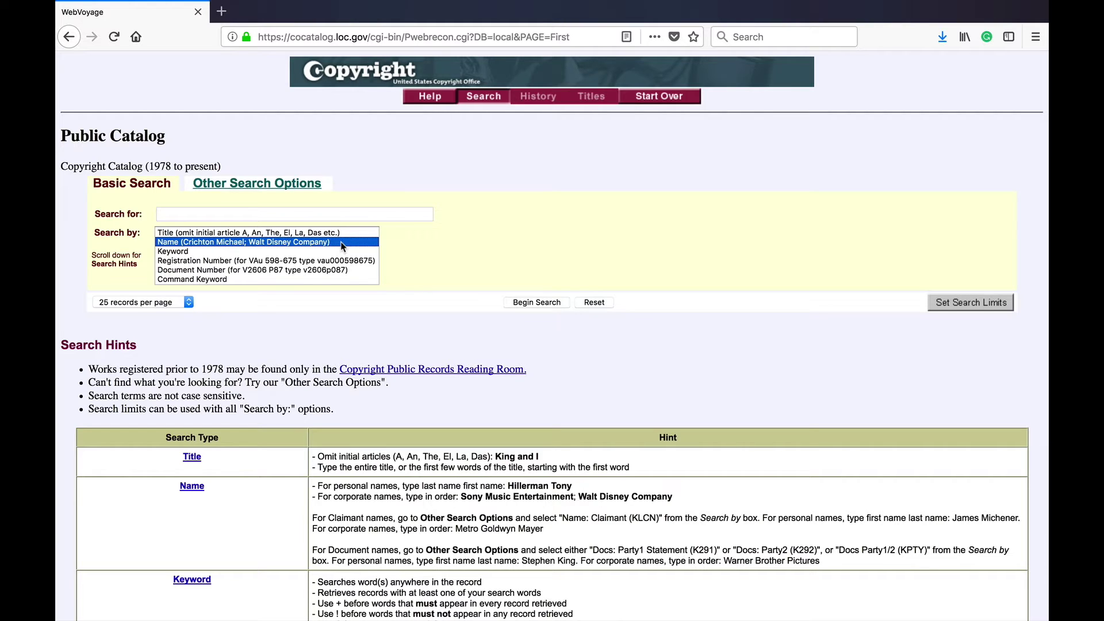
left_click(343, 213)
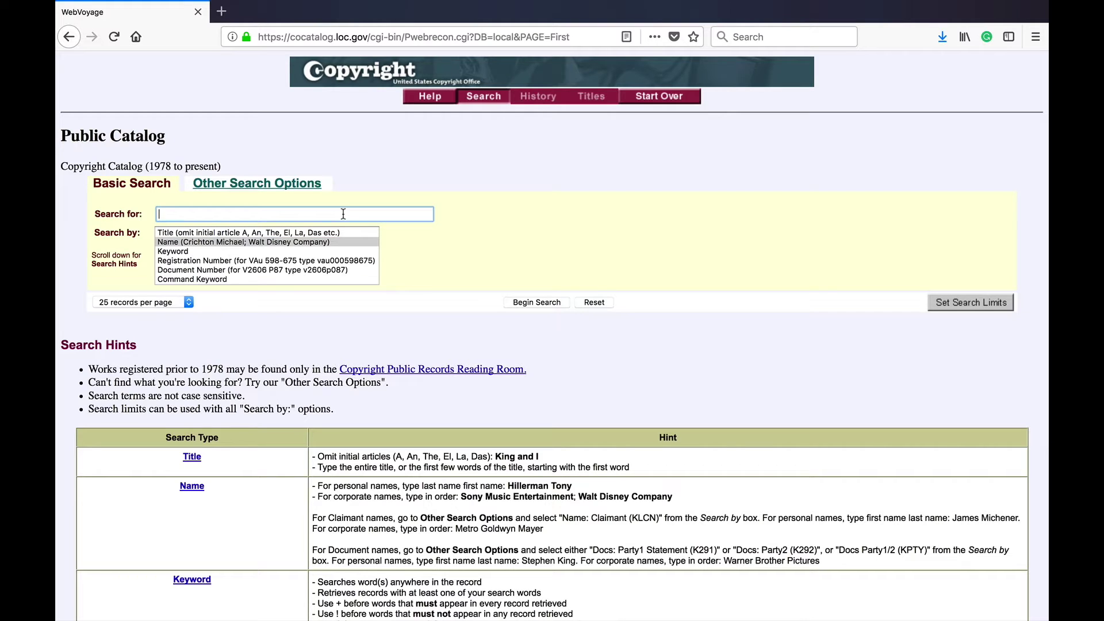
type("imagine dragons")
key("Return")
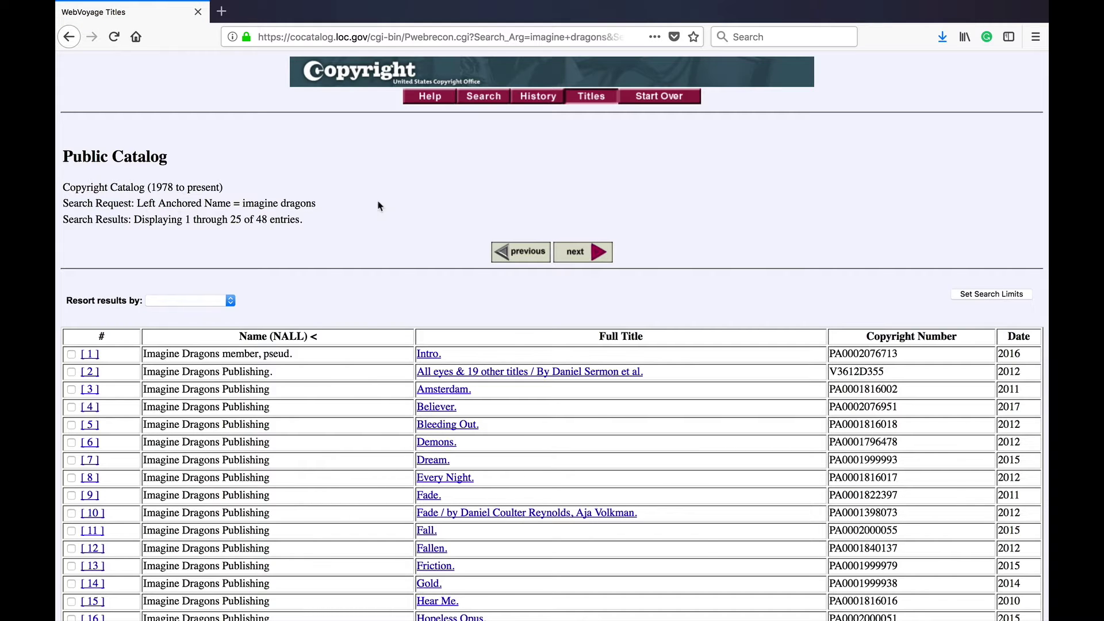
- Look through both pages of the search results, checking the names, full titles, copyright numbers and dates
scroll(312, 401, "down", 1)
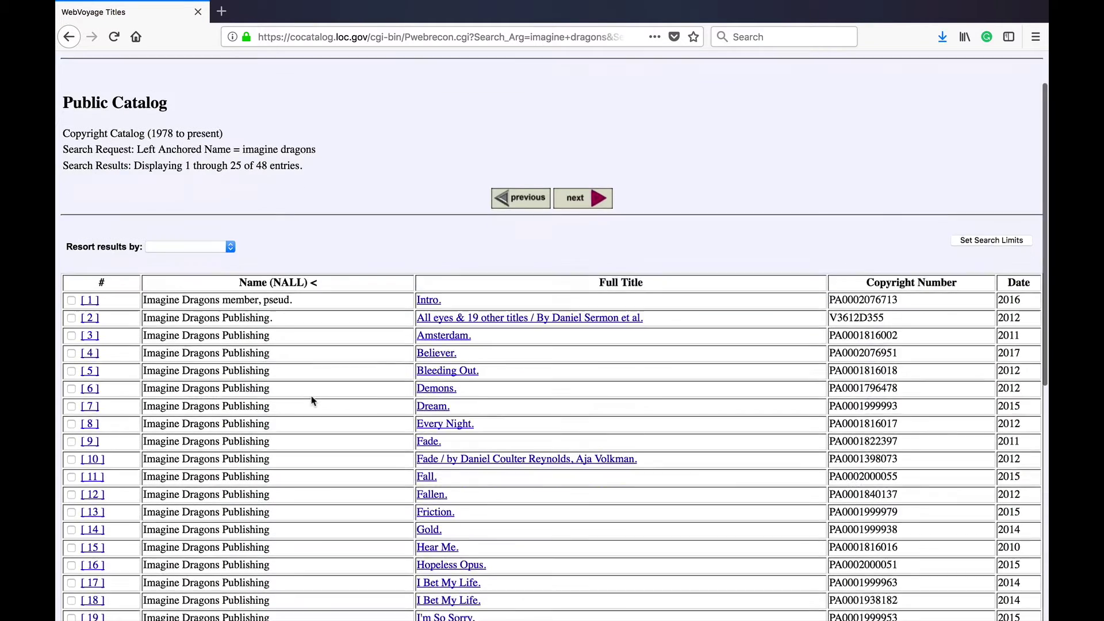
scroll(312, 401, "down", 4)
scroll(312, 401, "down", 5)
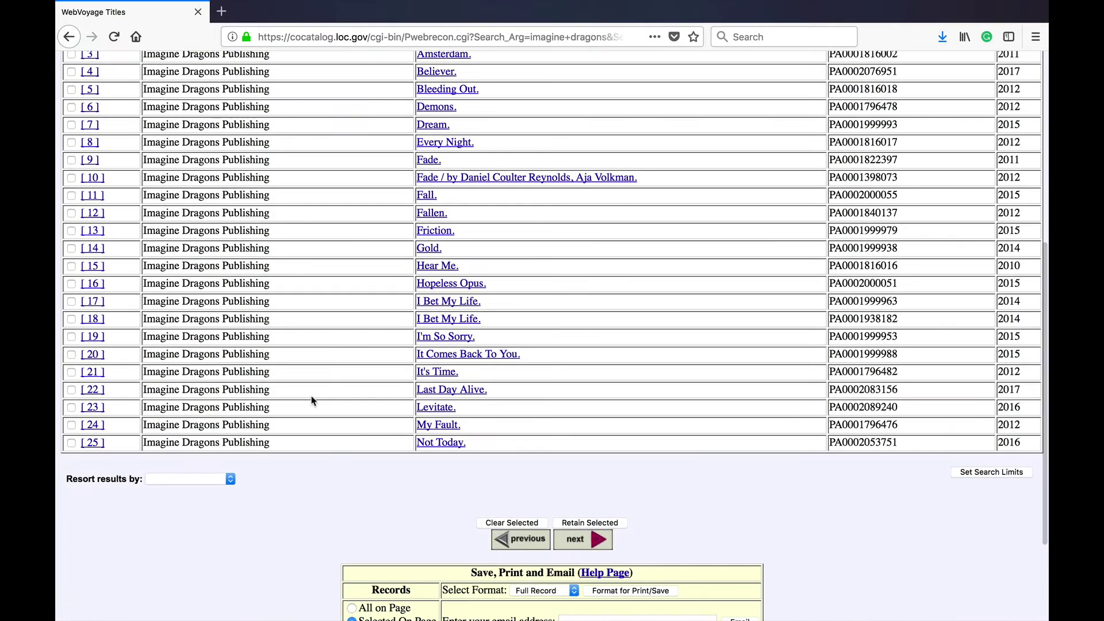
scroll(312, 401, "up", 3)
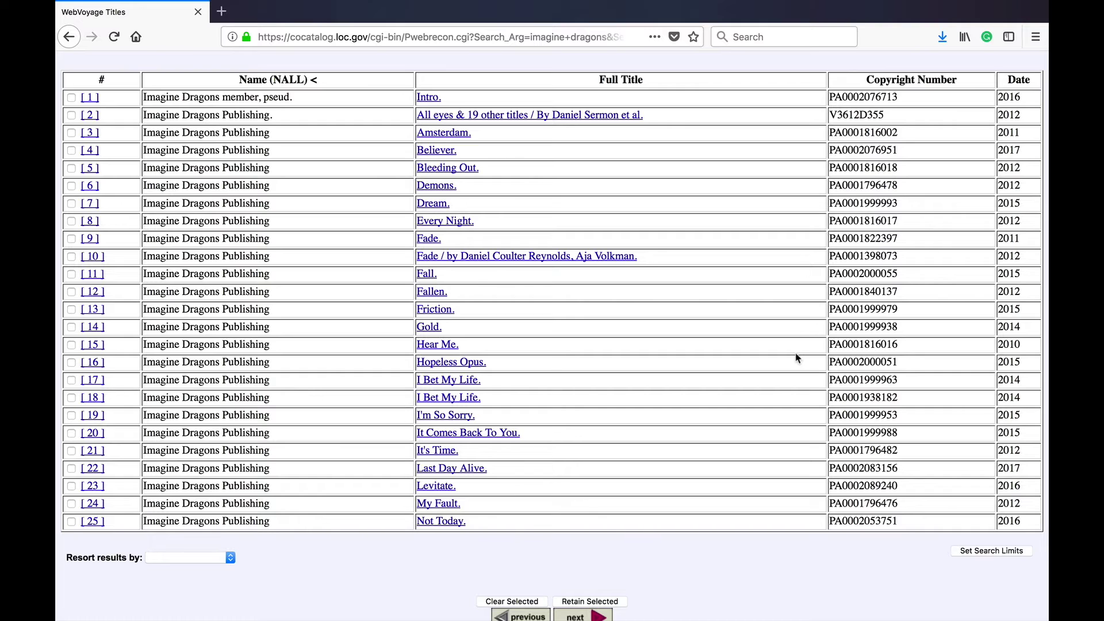
scroll(797, 358, "down", 5)
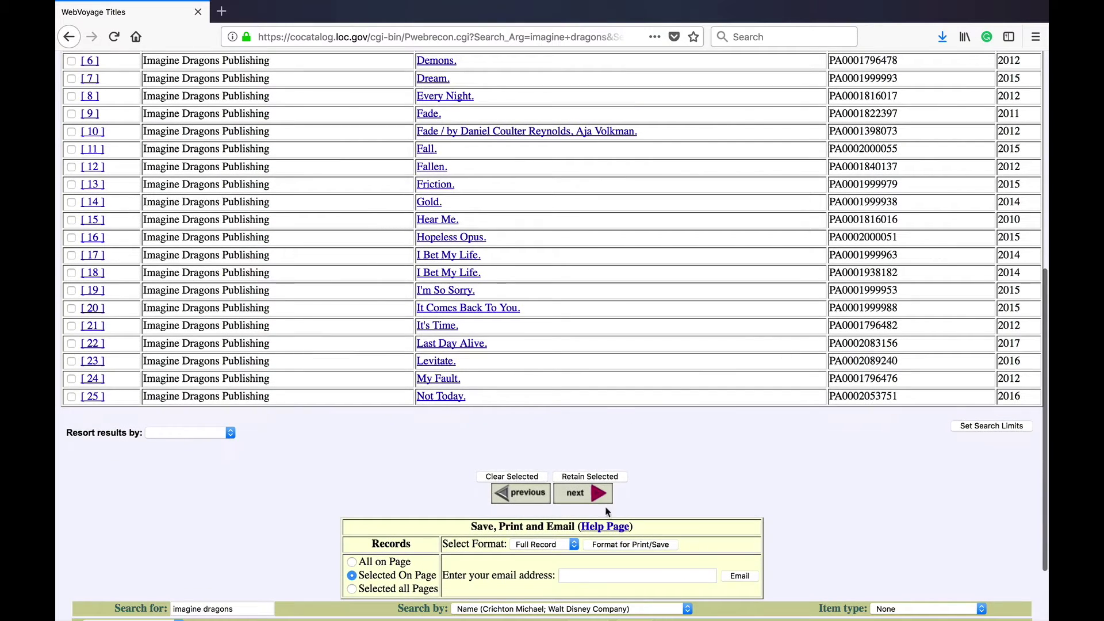
left_click(596, 494)
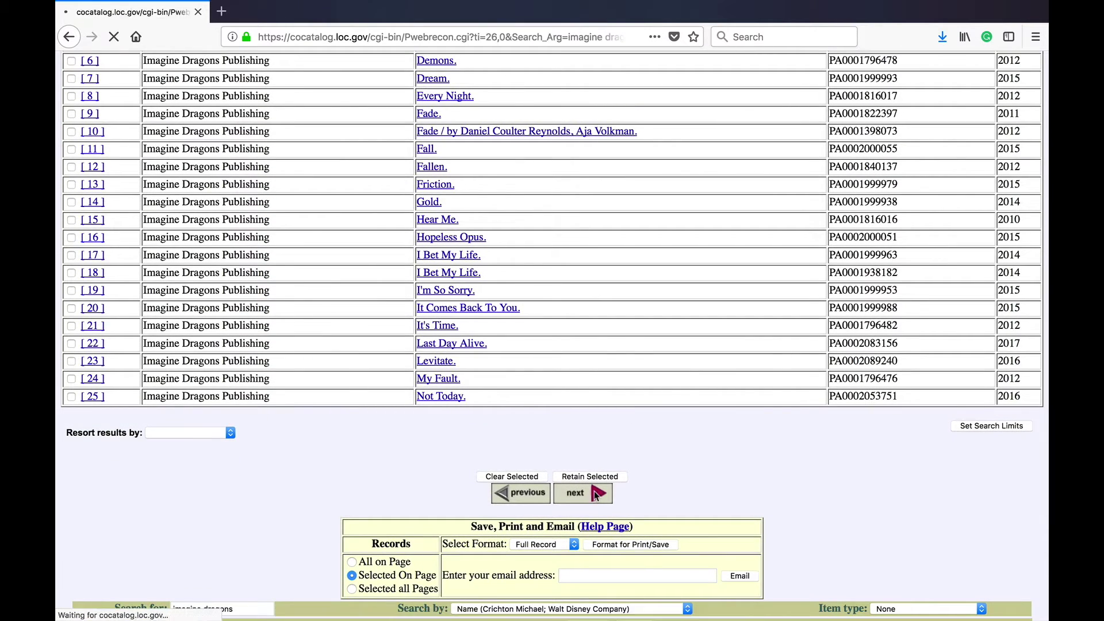
scroll(596, 496, "down", 10)
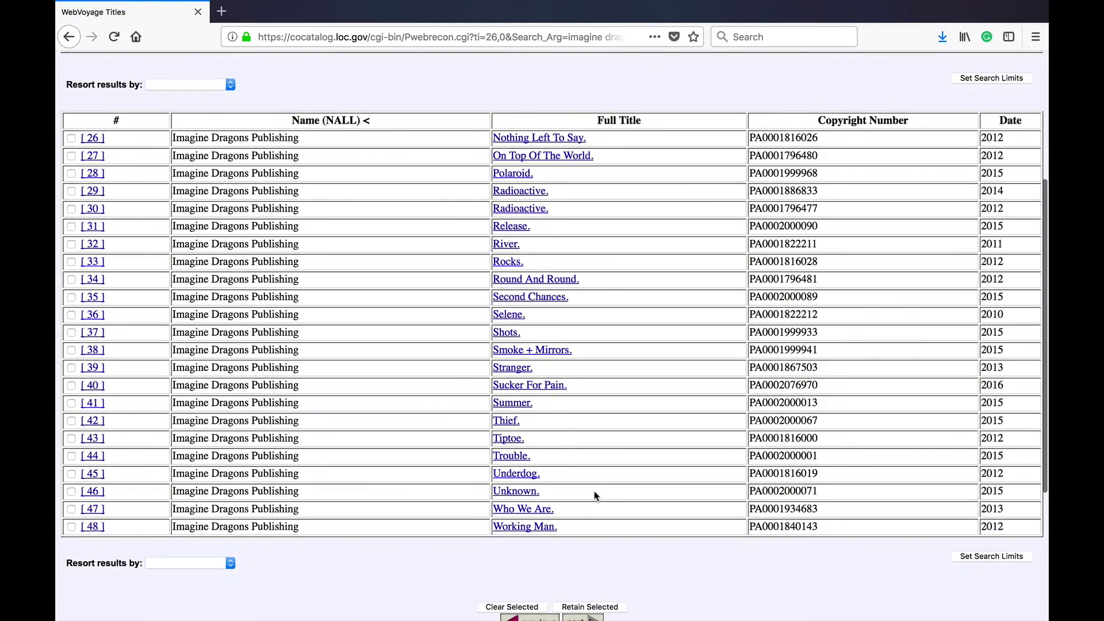
scroll(596, 496, "down", 2)
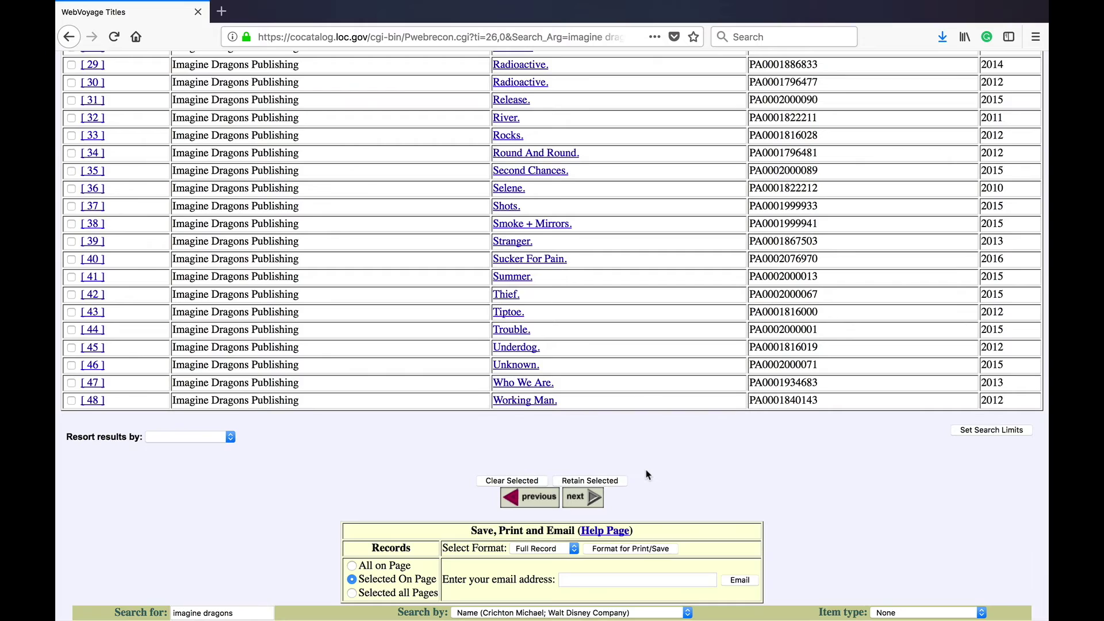
scroll(646, 474, "up", 1)
scroll(646, 471, "up", 4)
scroll(646, 472, "down", 4)
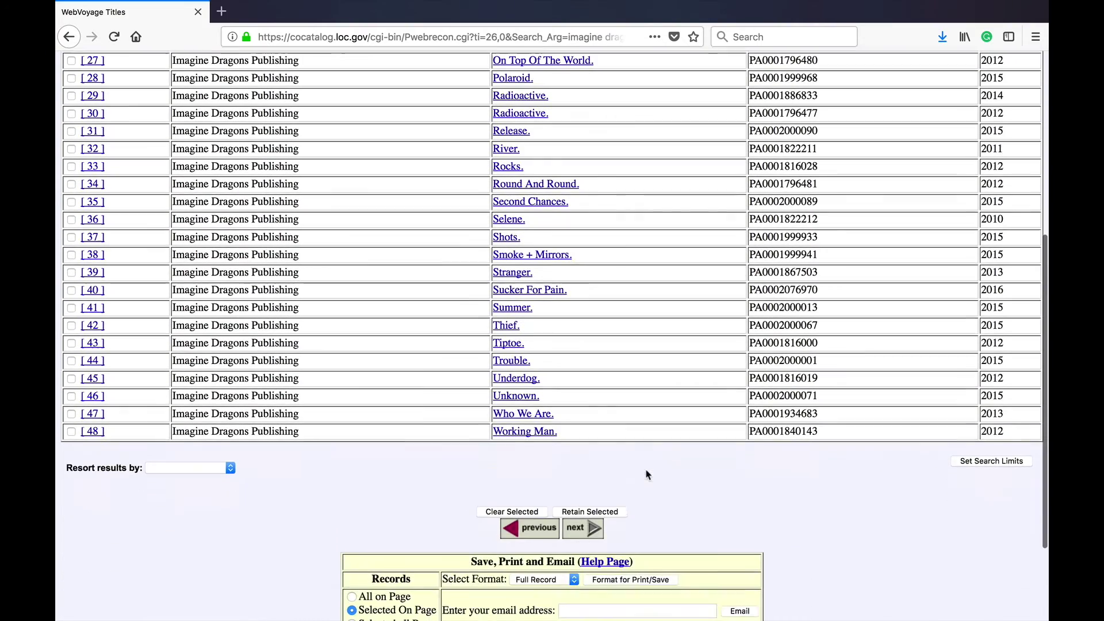
- Return to the first results page and open the "Believer" record to examine its claimants, authorship and rights details
left_click(514, 532)
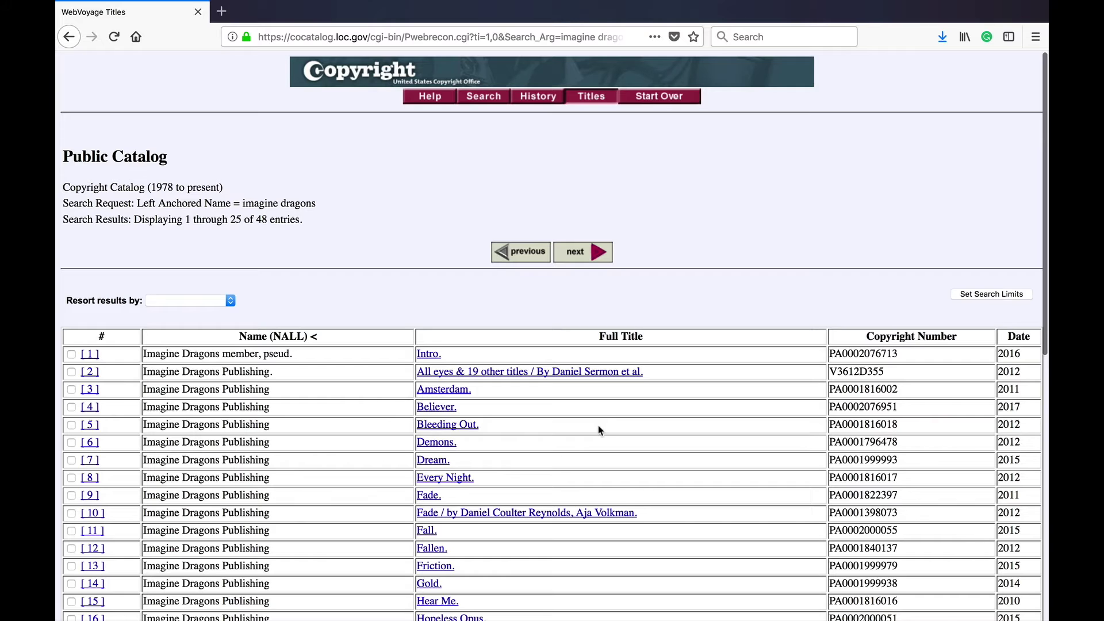
scroll(540, 414, "down", 4)
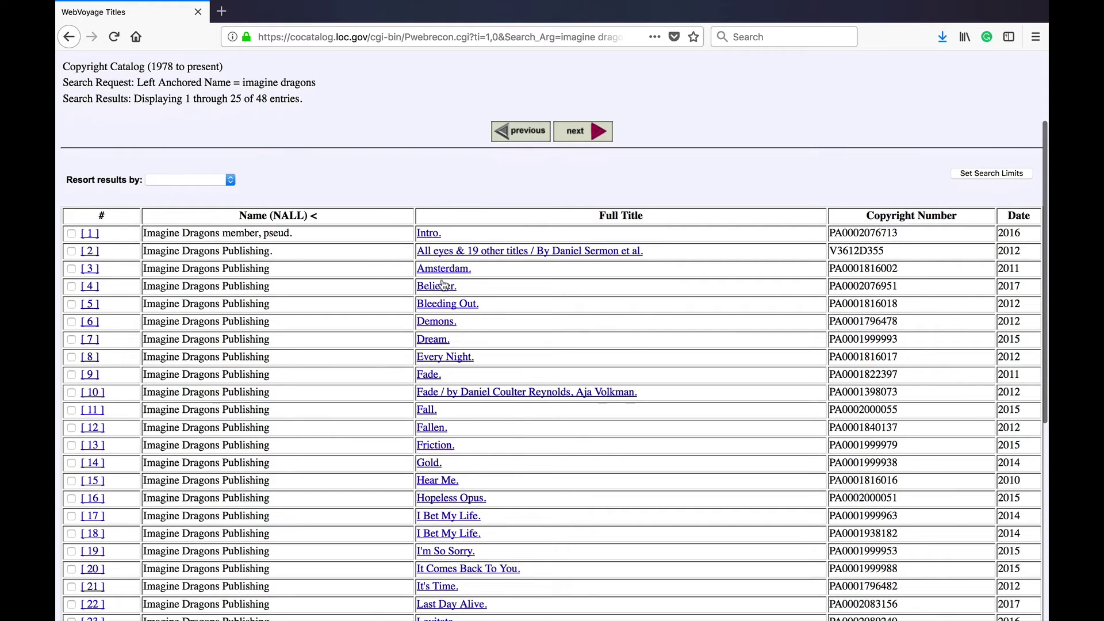
left_click(438, 288)
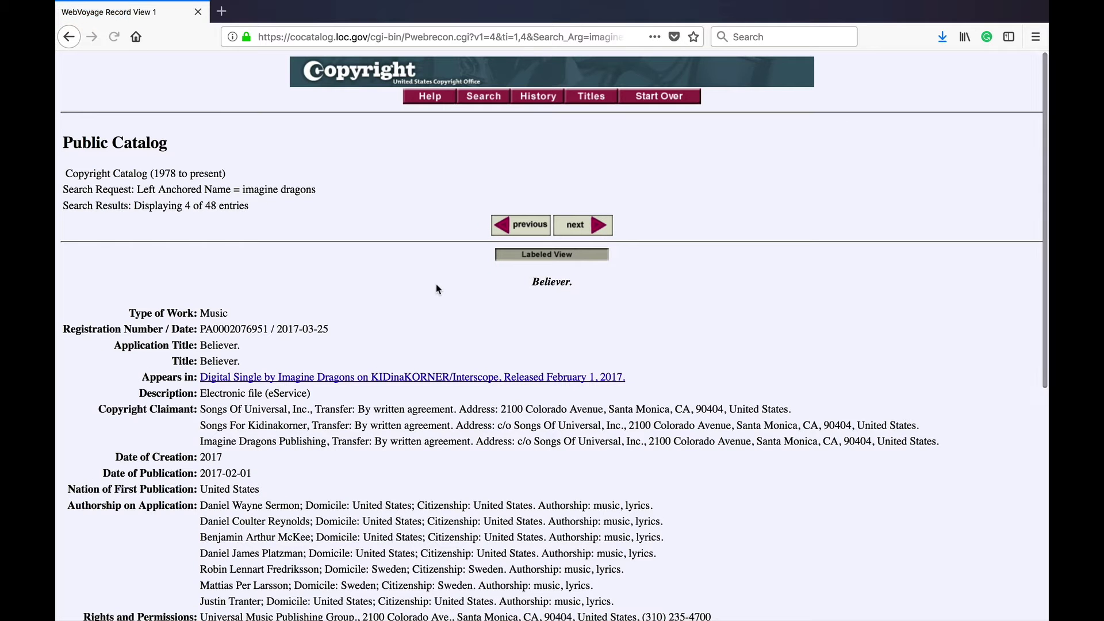
scroll(756, 366, "down", 5)
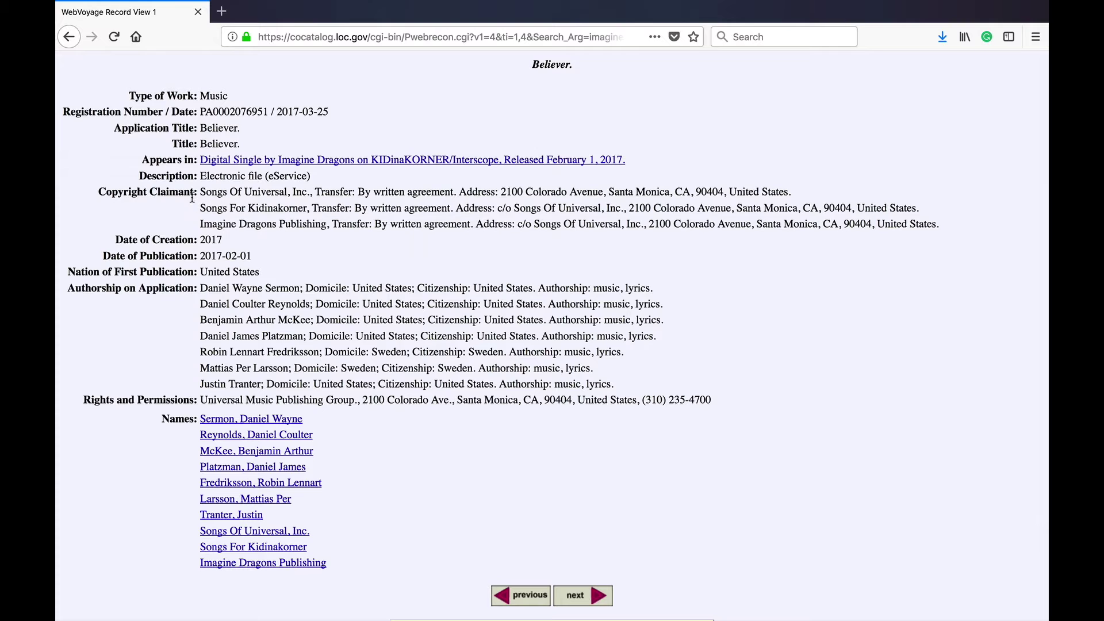
scroll(178, 193, "up", 2)
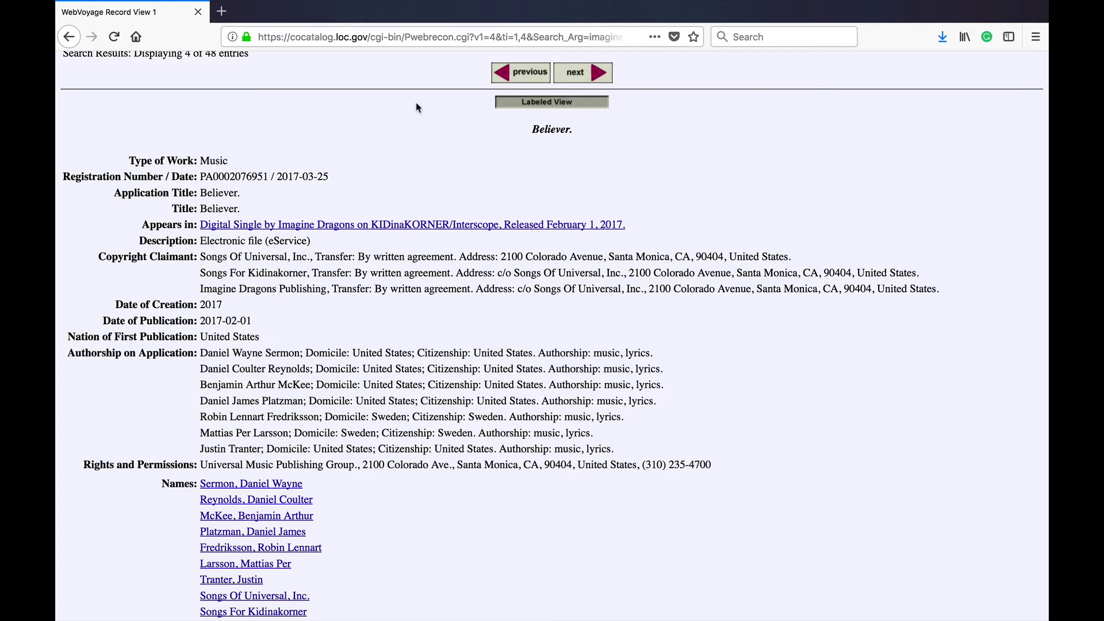
scroll(418, 108, "up", 5)
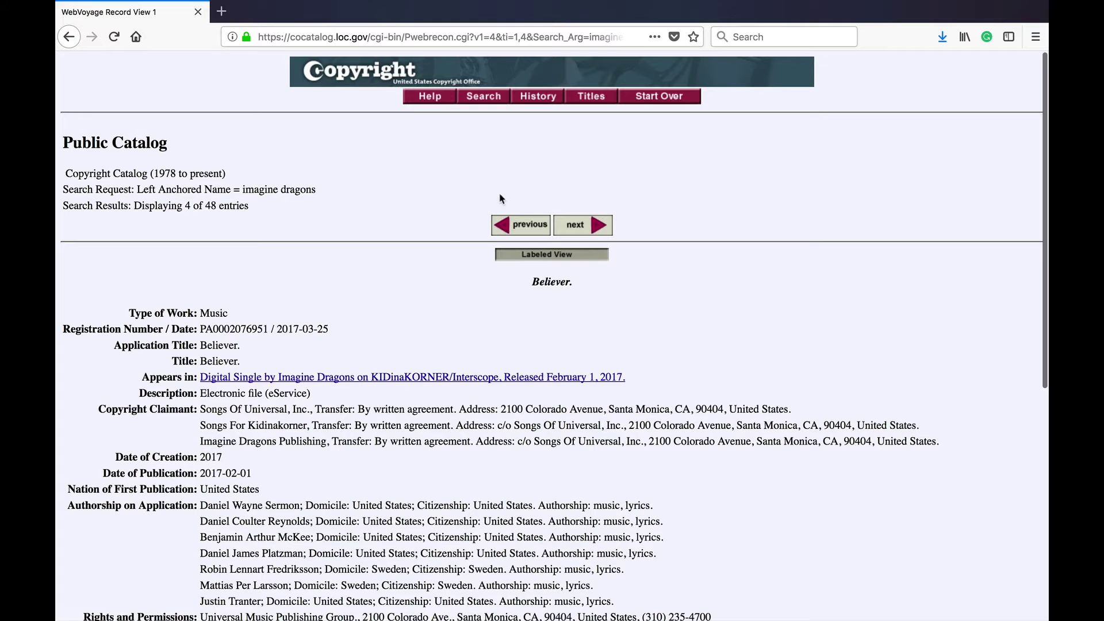
- Go back from the "Believer" record to the list of search results
left_click(68, 38)
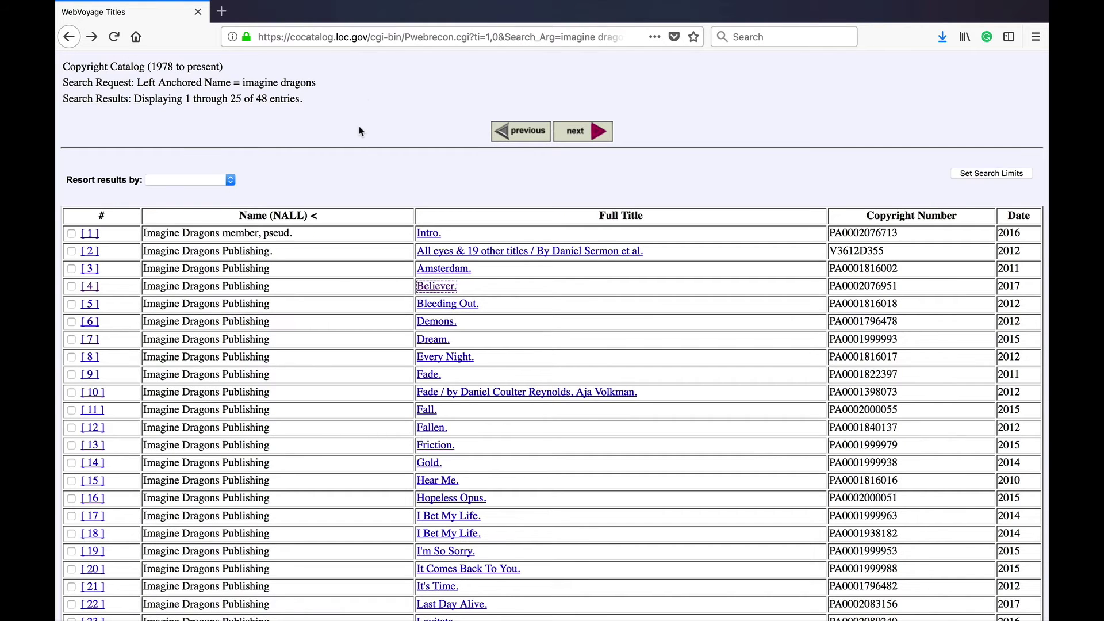
scroll(361, 131, "up", 3)
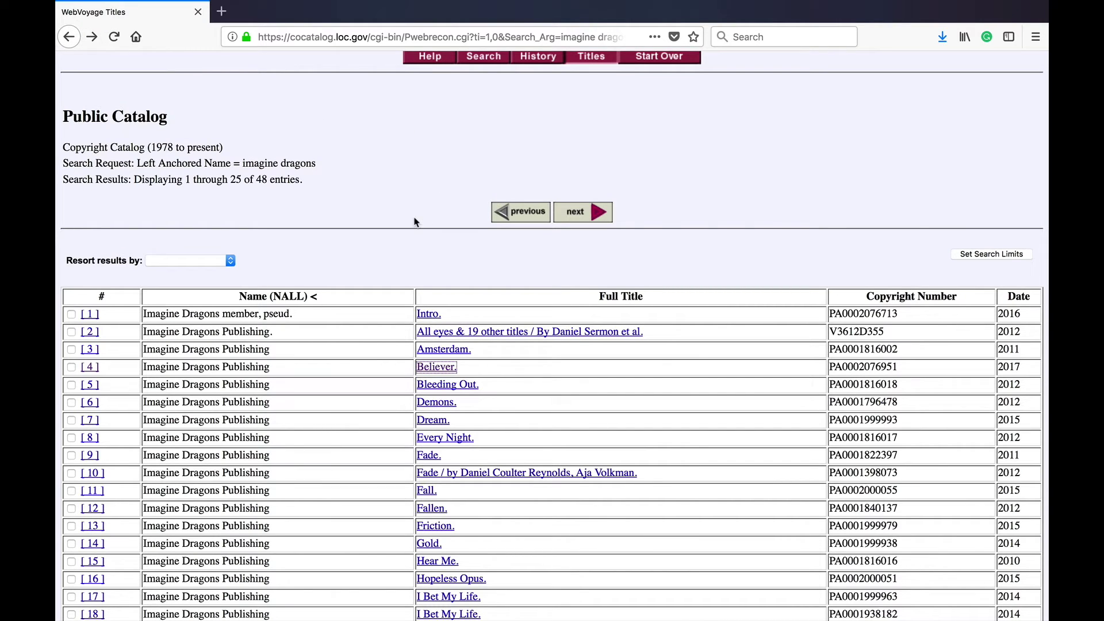
scroll(416, 222, "down", 3)
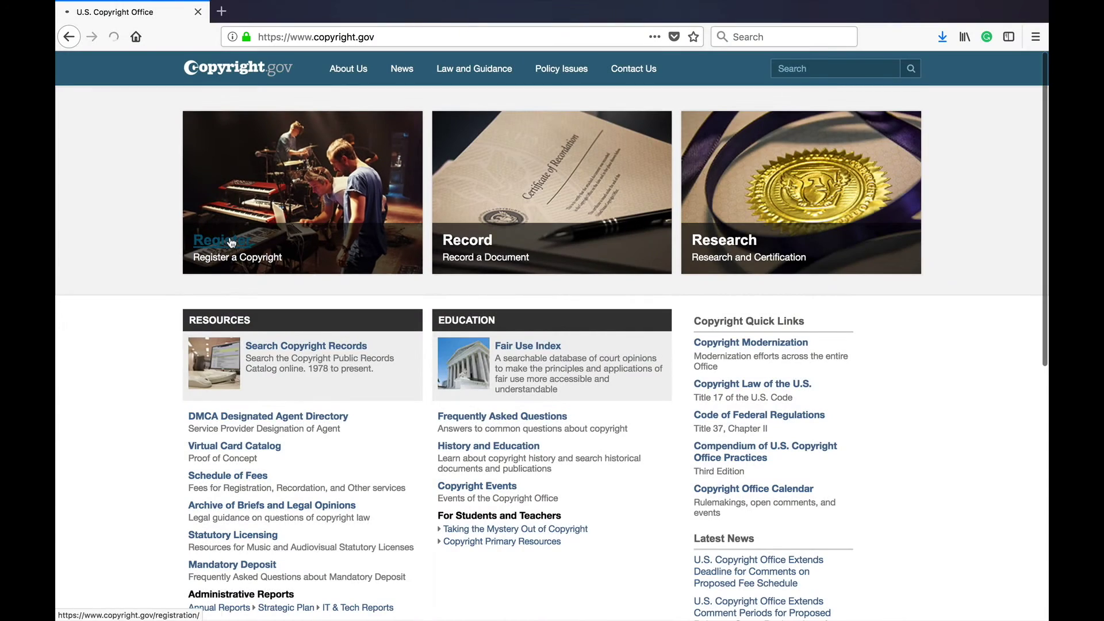
- Open the eCO Registration System from the Copyright.gov Registration Portal and log in with the account's user ID and password
left_click(232, 242)
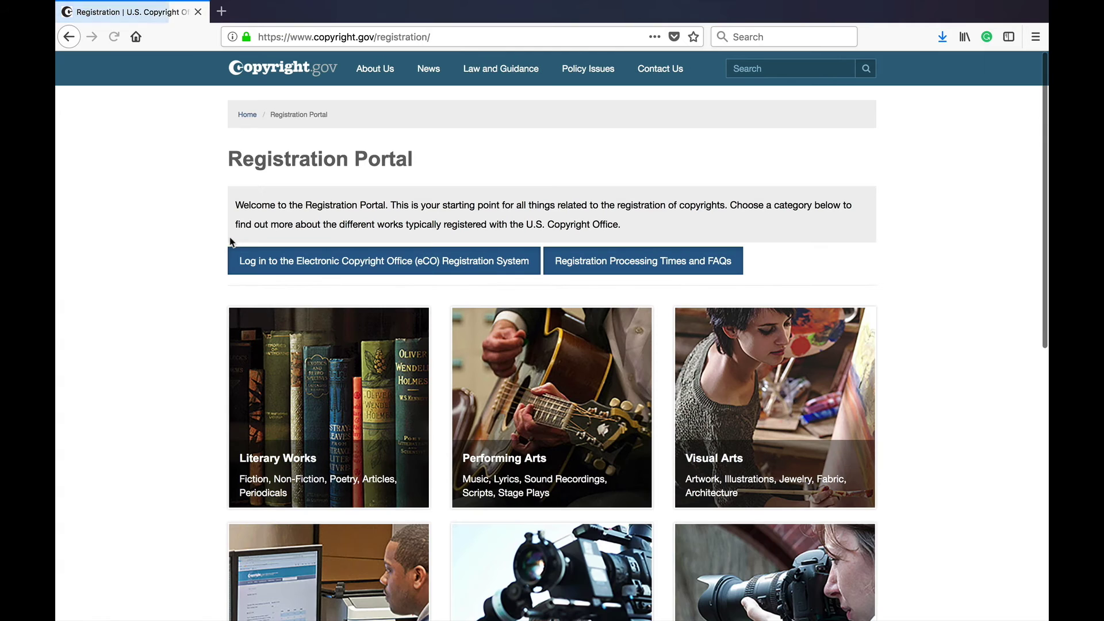
left_click(289, 263)
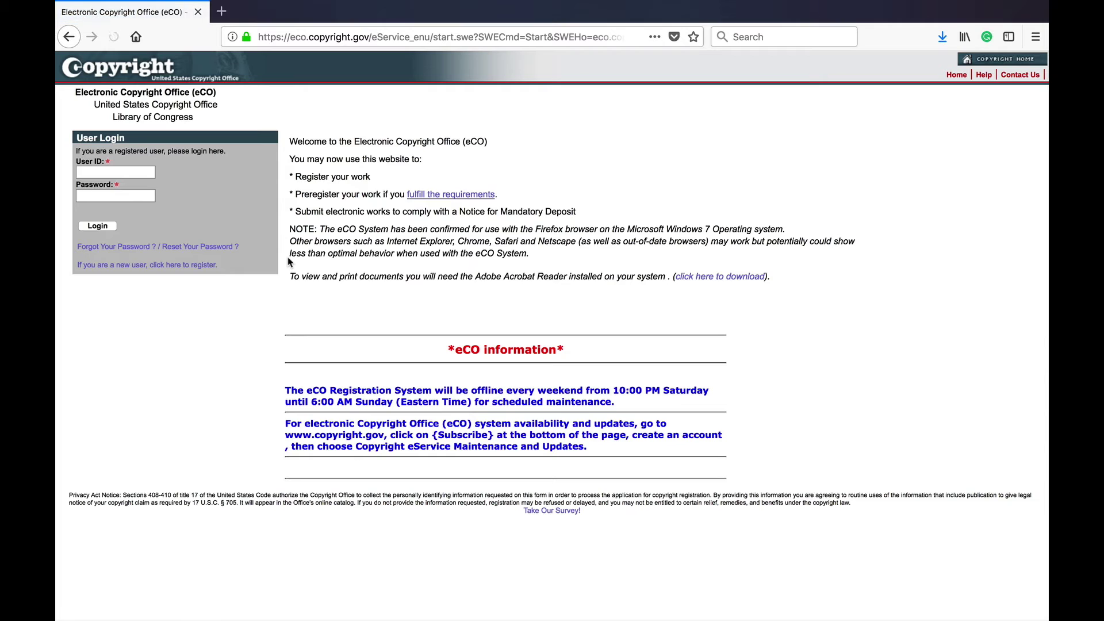
left_click(146, 173)
type("FMB")
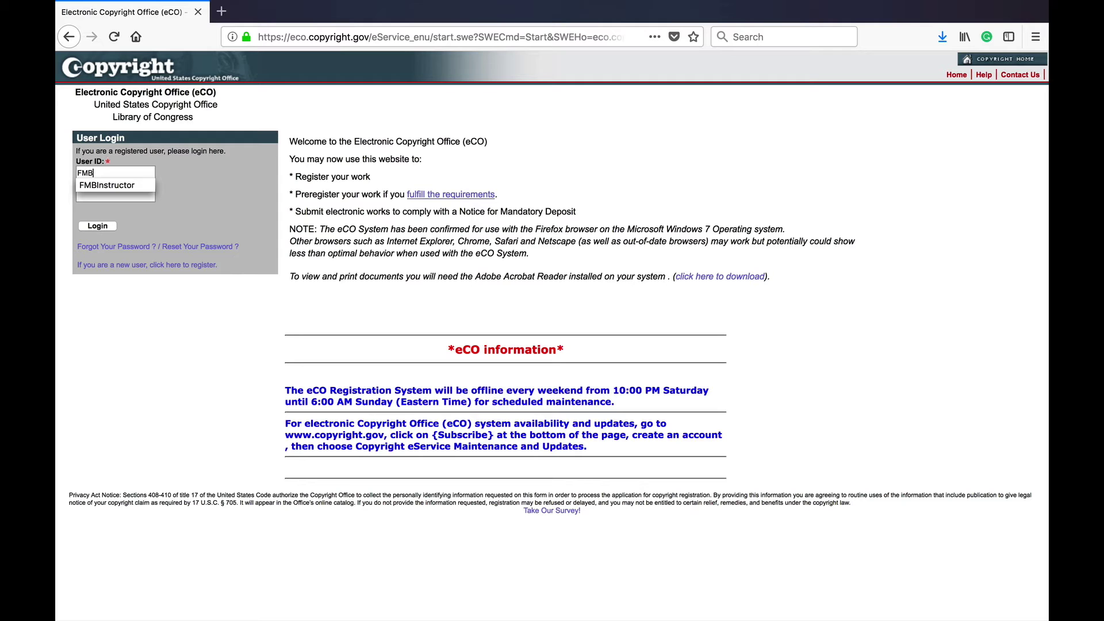
key("Down")
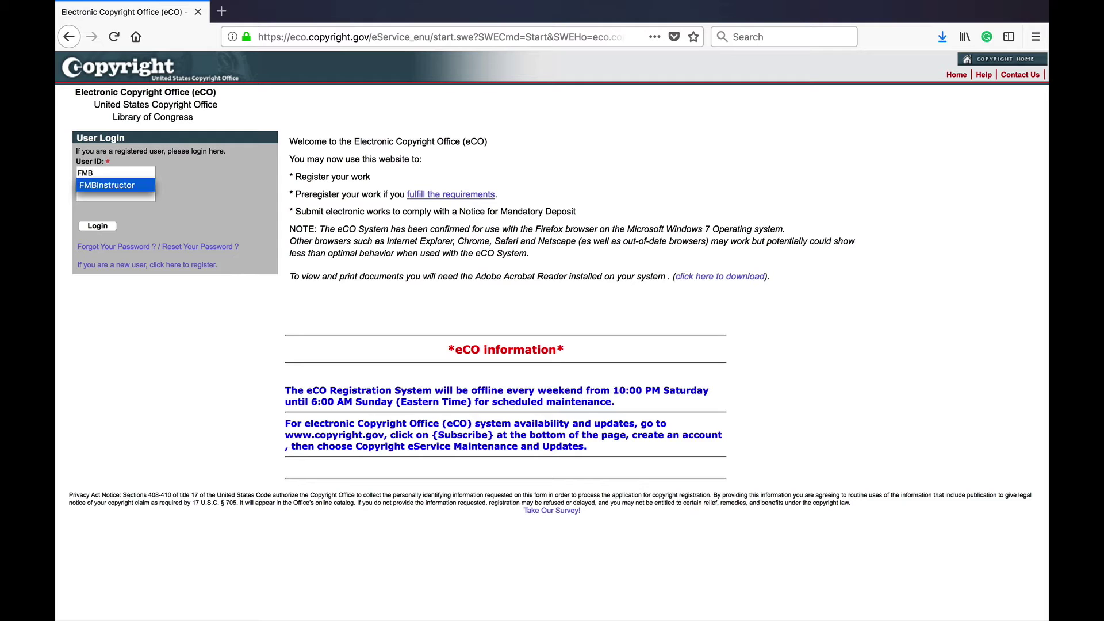
key("Return")
key("Tab")
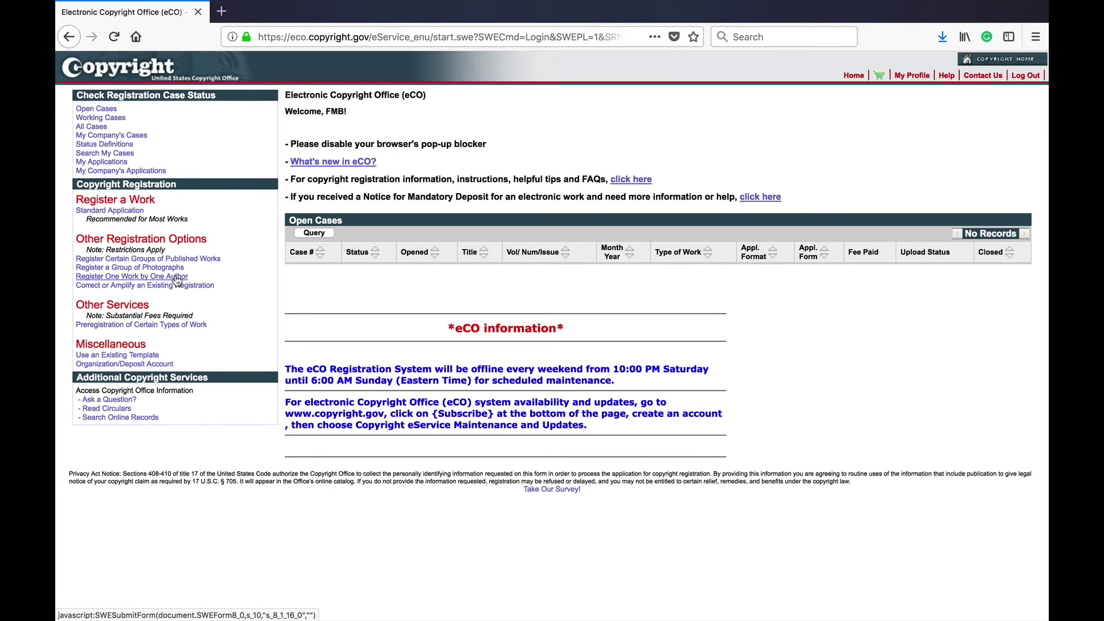
- View the registration overviews of the One Work by One Author and Standard Application options, then return to the eCO home page
left_click(176, 277)
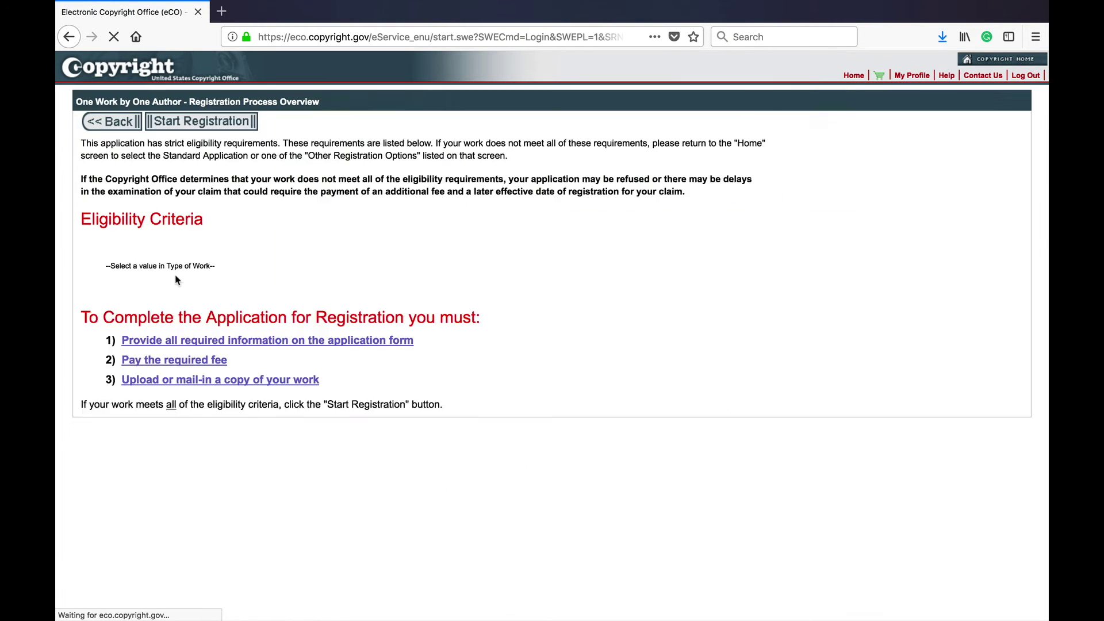
key("alt+Left")
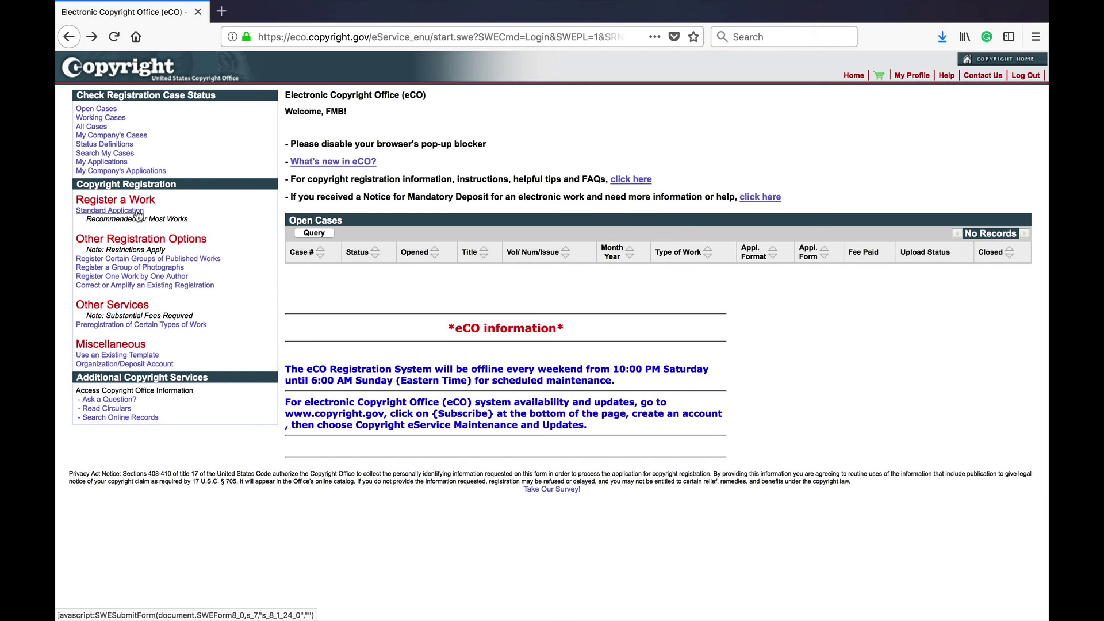
left_click(109, 211)
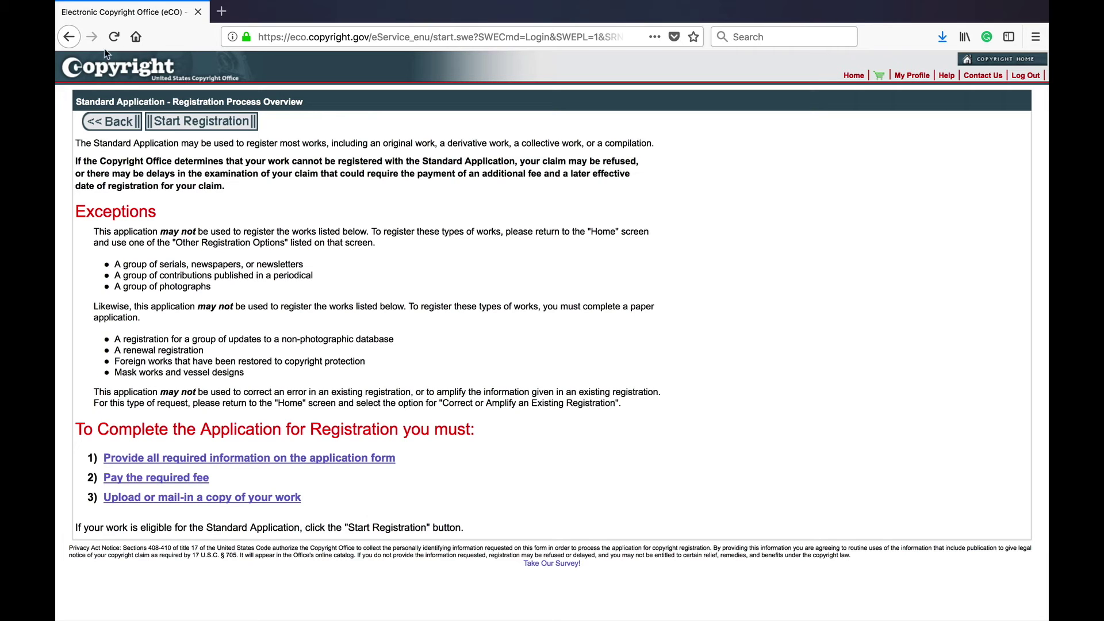
left_click(107, 122)
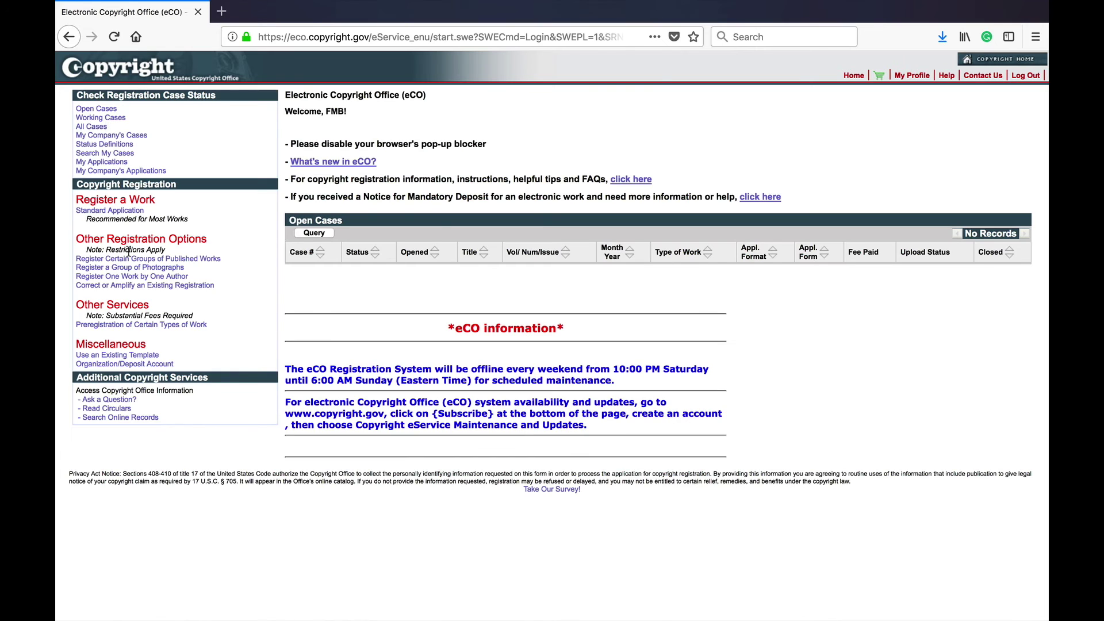
- Start a One Work by One Author registration and set its Type of Work to Sound Recording
left_click(148, 276)
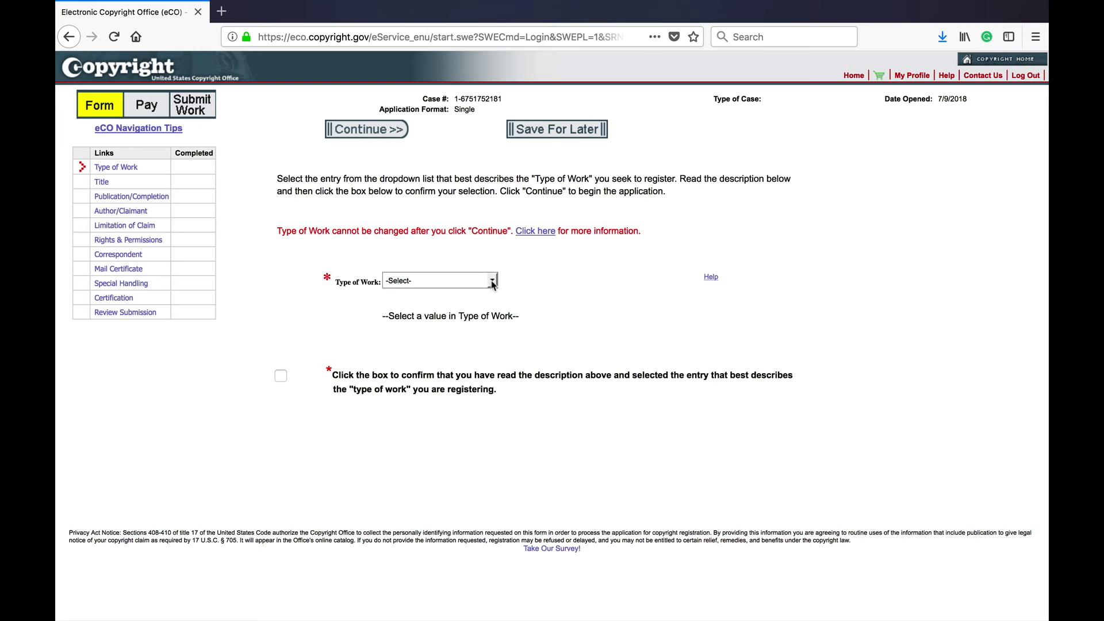
left_click(492, 281)
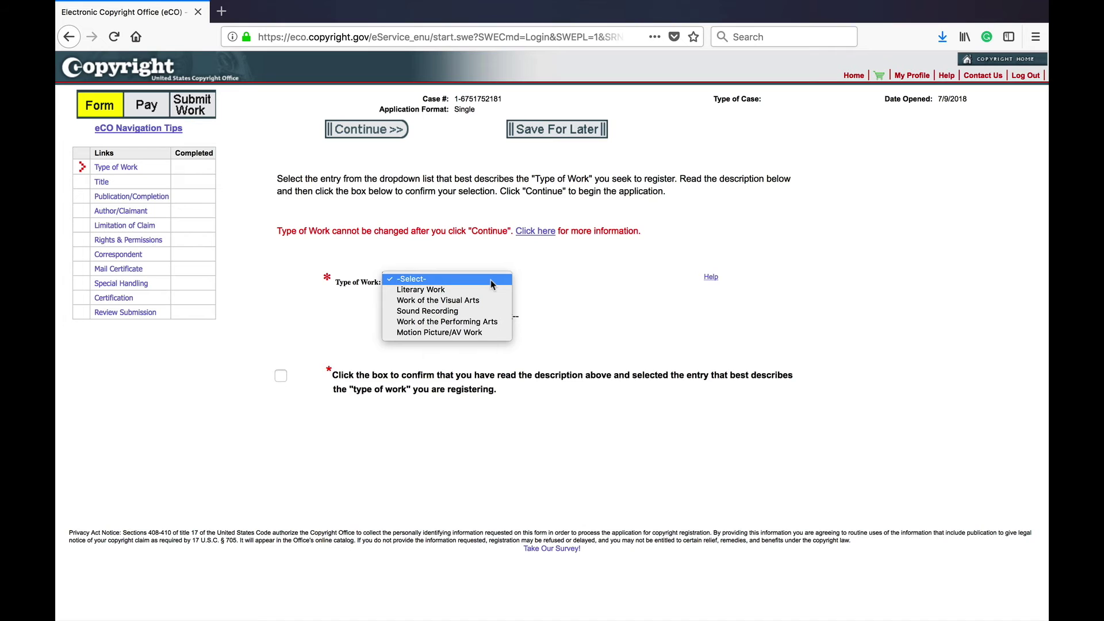
left_click(477, 310)
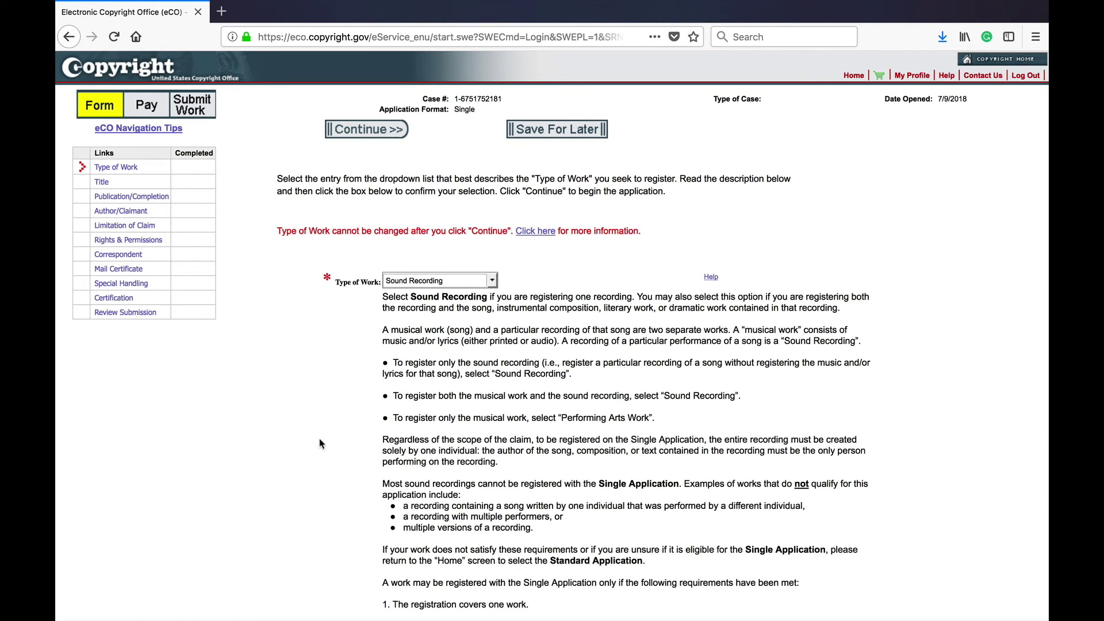
- Confirm having read the Sound Recording type-of-work description and continue to the Title section of the application
scroll(325, 434, "down", 4)
scroll(325, 434, "down", 5)
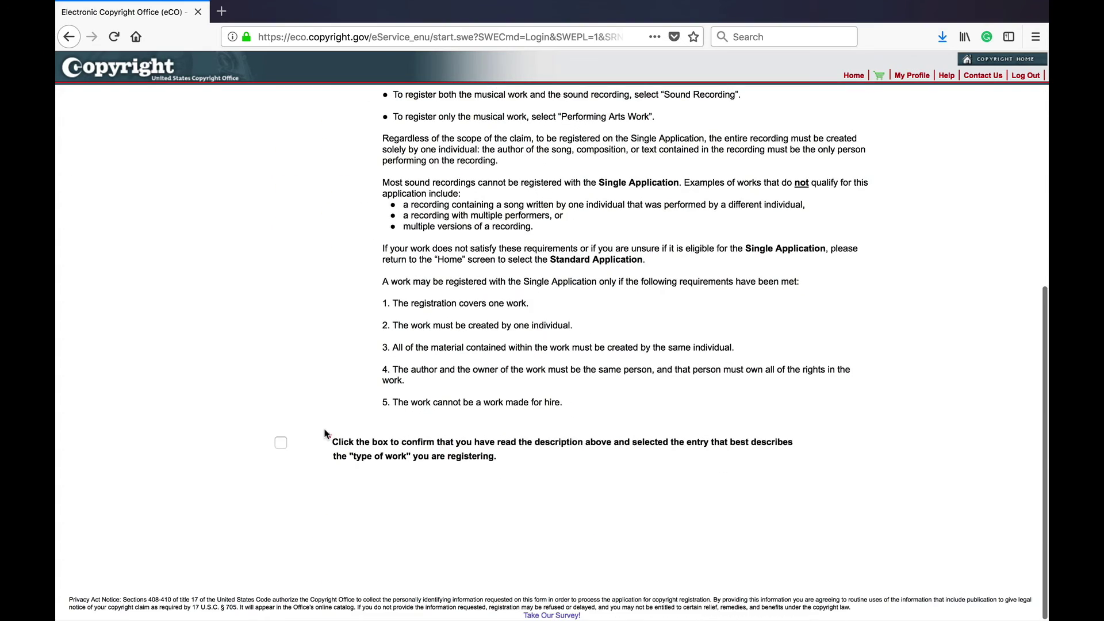
left_click(280, 443)
scroll(517, 444, "up", 5)
scroll(517, 445, "up", 4)
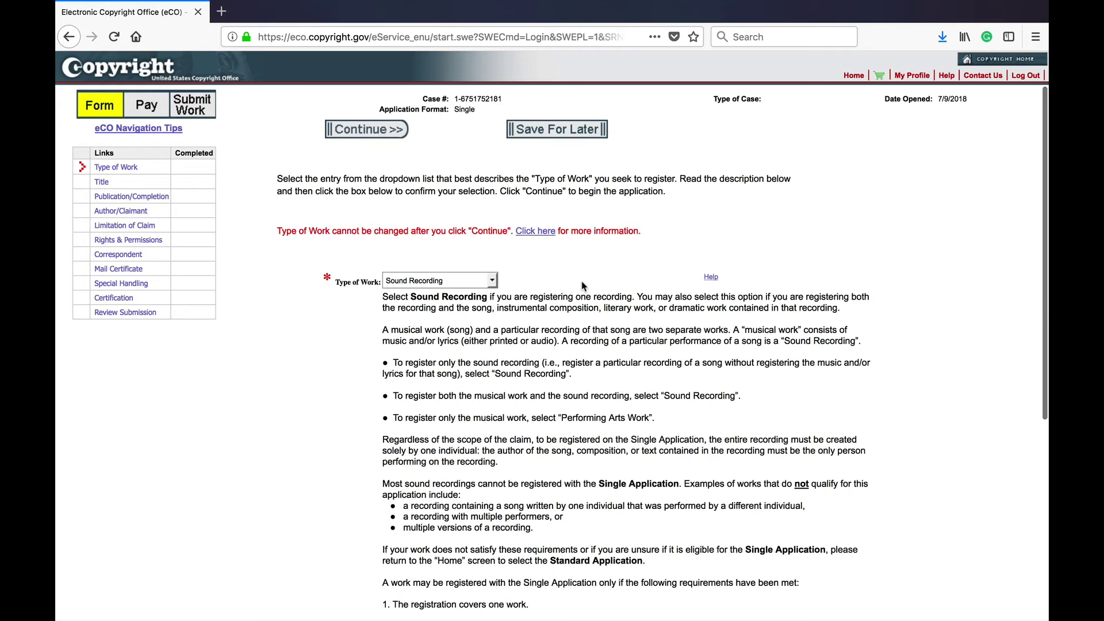
left_click(368, 129)
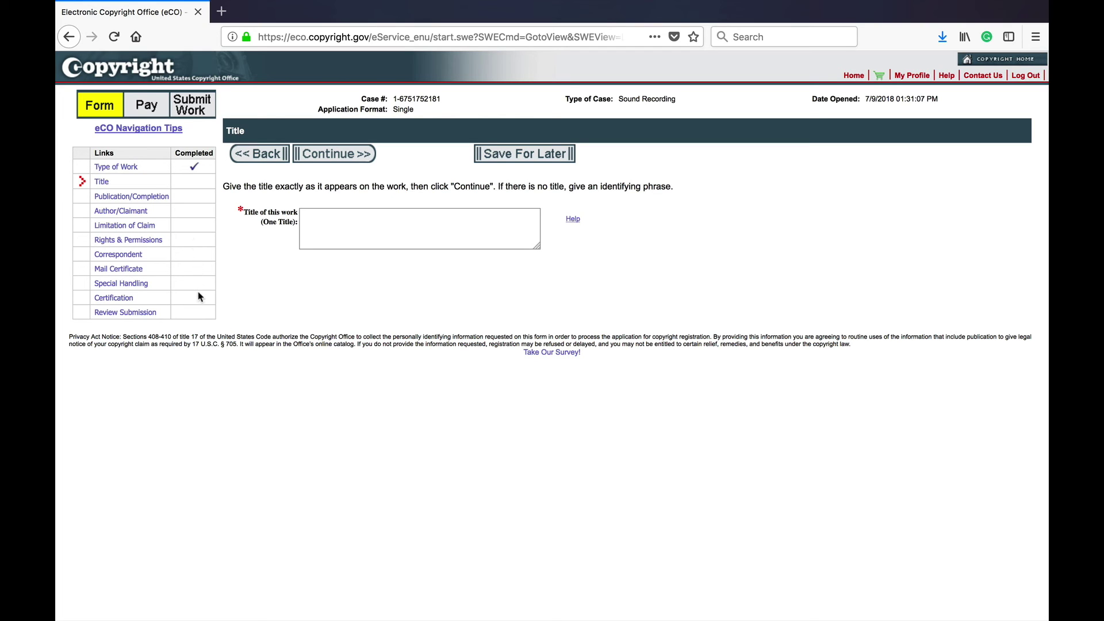
- Open the Performing Arts category from the Copyright.gov Registration Portal and view its eCO registration resources and tutorials
mouse_move(200, 312)
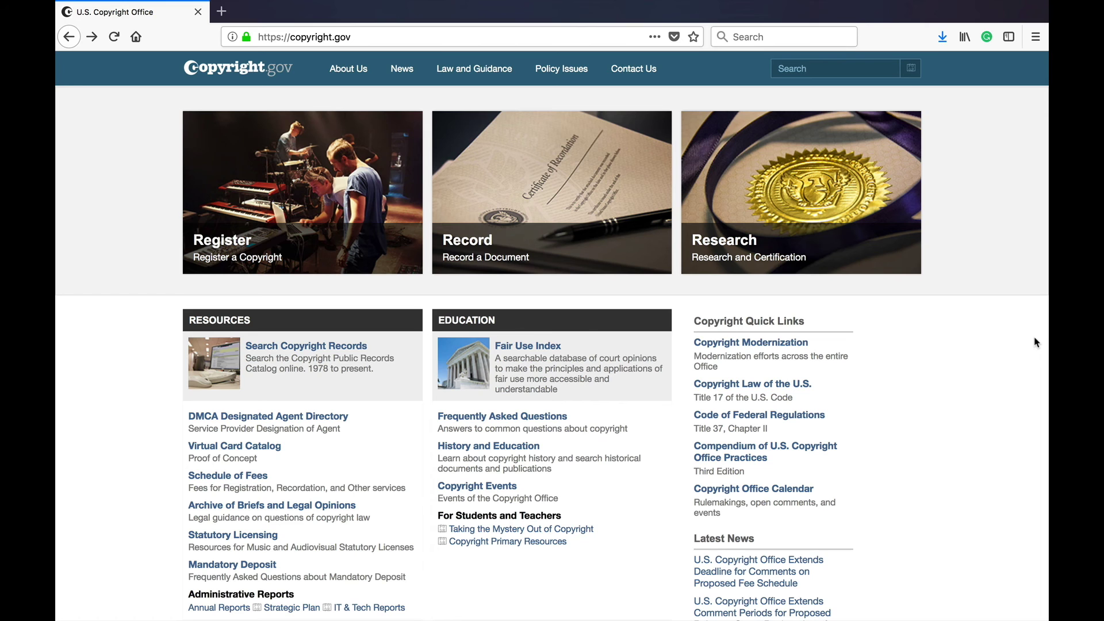
left_click(288, 247)
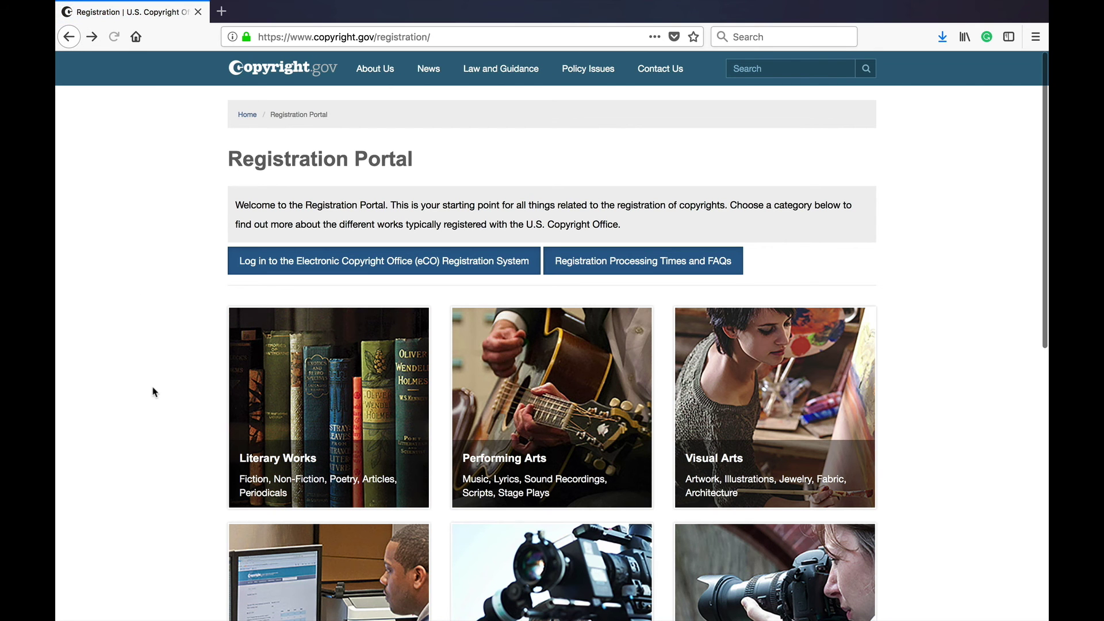
scroll(163, 395, "down", 5)
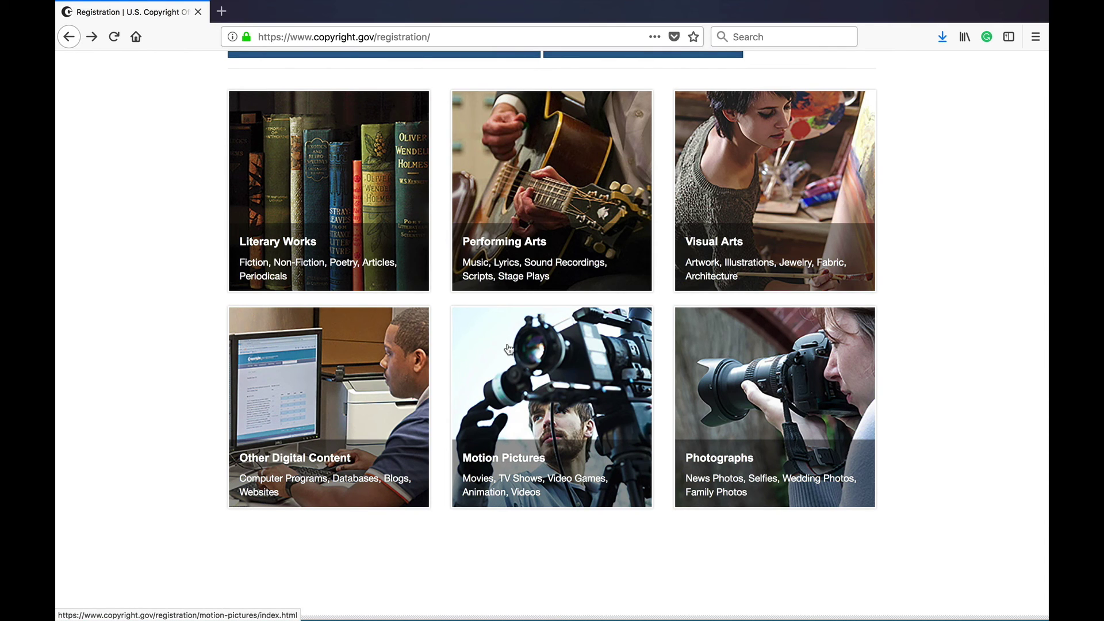
left_click(512, 243)
scroll(653, 351, "down", 3)
scroll(652, 350, "down", 1)
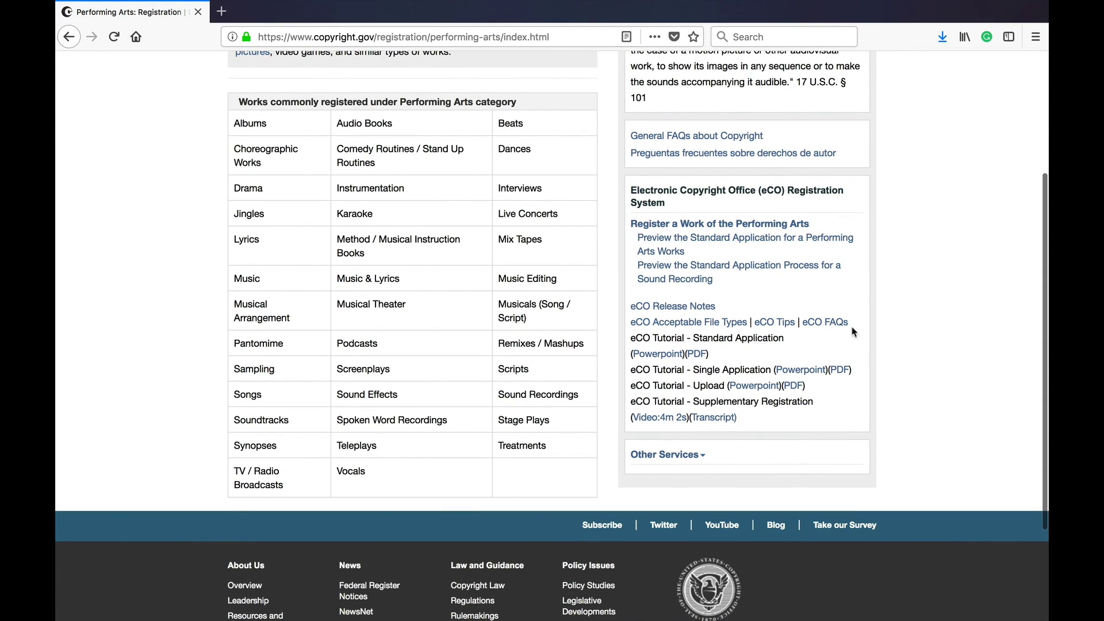